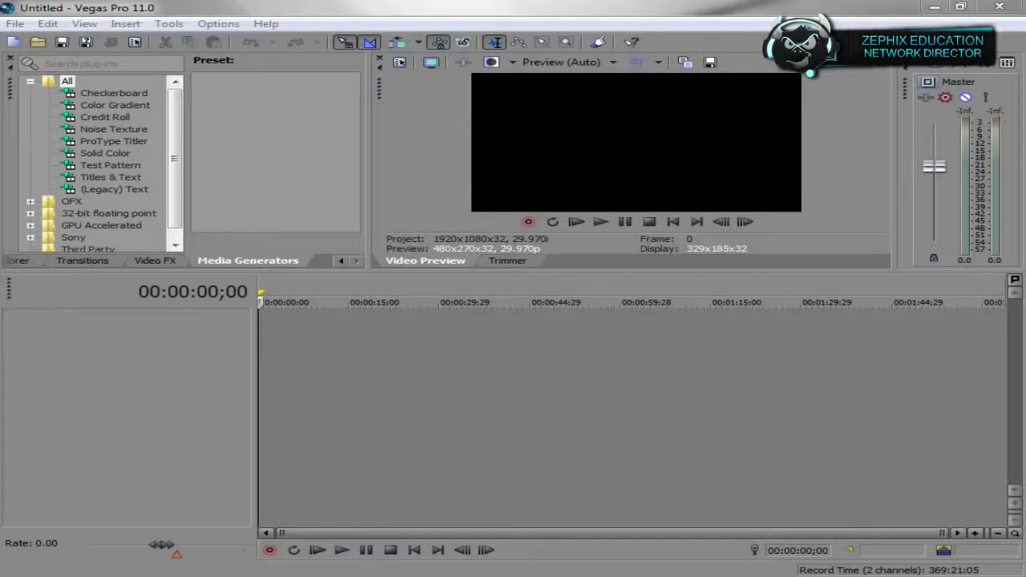
Place the gameplay recording at the start of the empty timeline and check its picture at several points
{"action": "left_click_drag", "start_coordinate": [264, 337], "coordinate": [264, 333]}
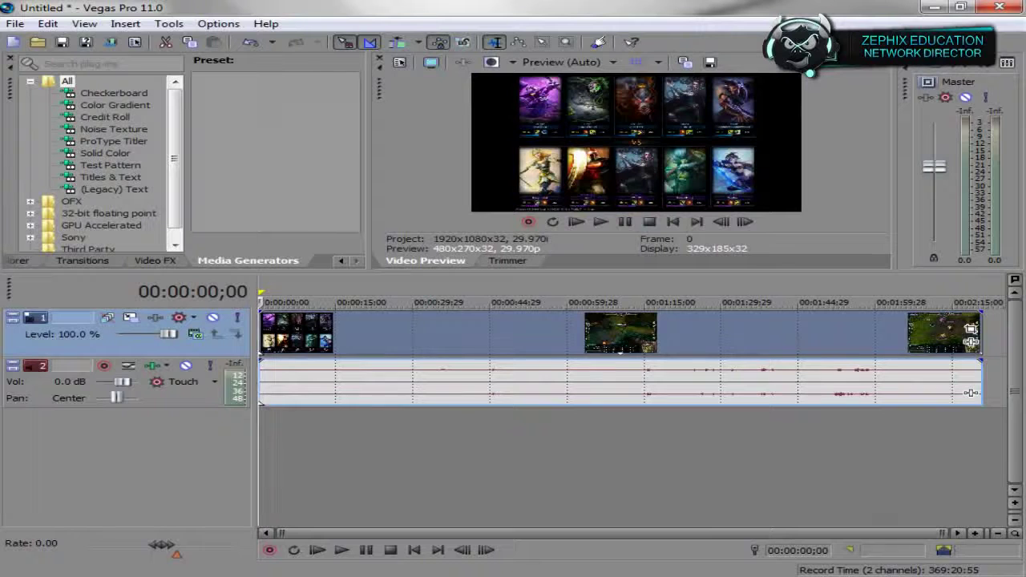
{"action": "left_click", "coordinate": [294, 333]}
{"action": "left_click", "coordinate": [394, 333]}
{"action": "left_click", "coordinate": [528, 332]}
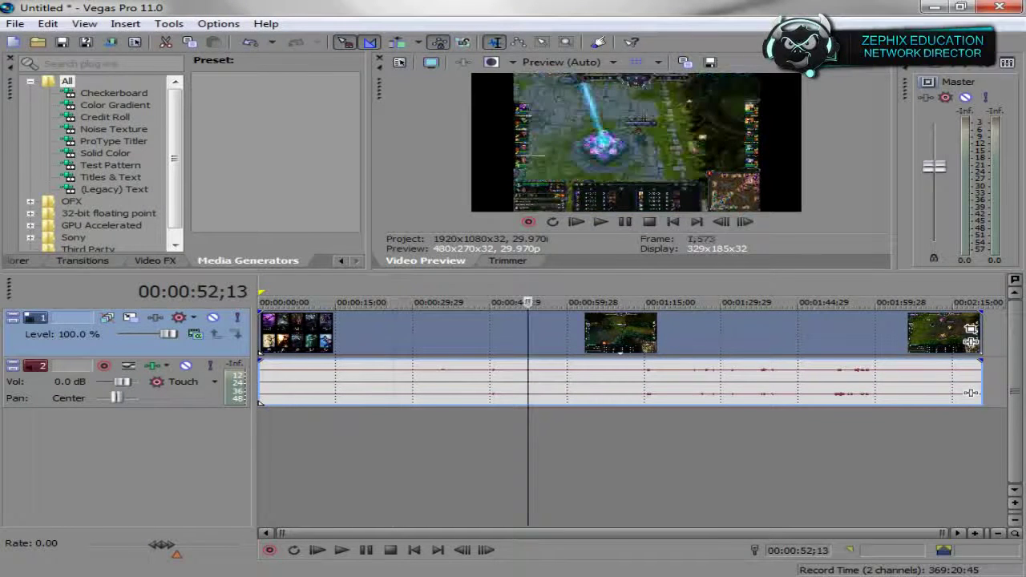
{"action": "left_click", "coordinate": [629, 333]}
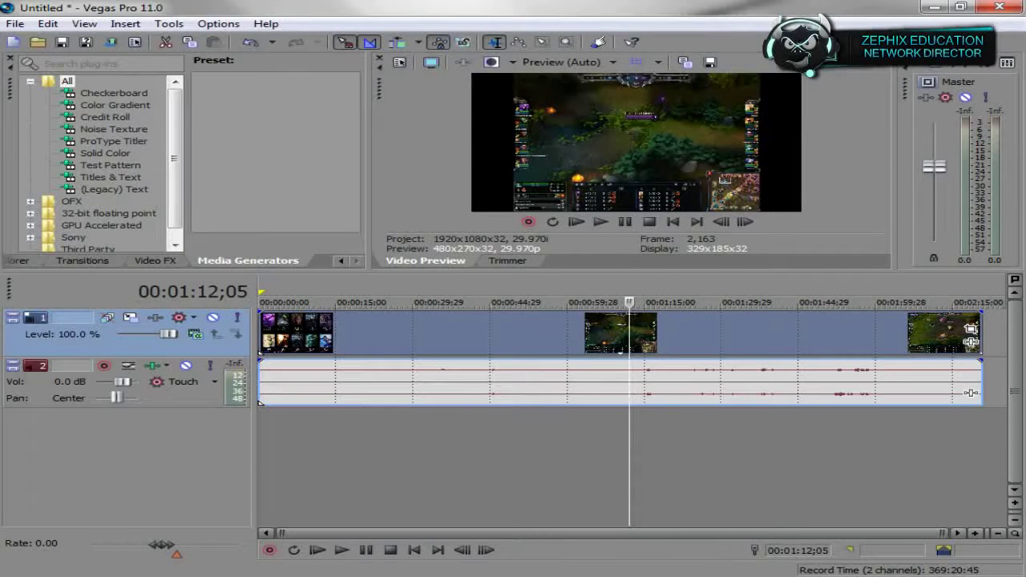
{"action": "left_click", "coordinate": [294, 333]}
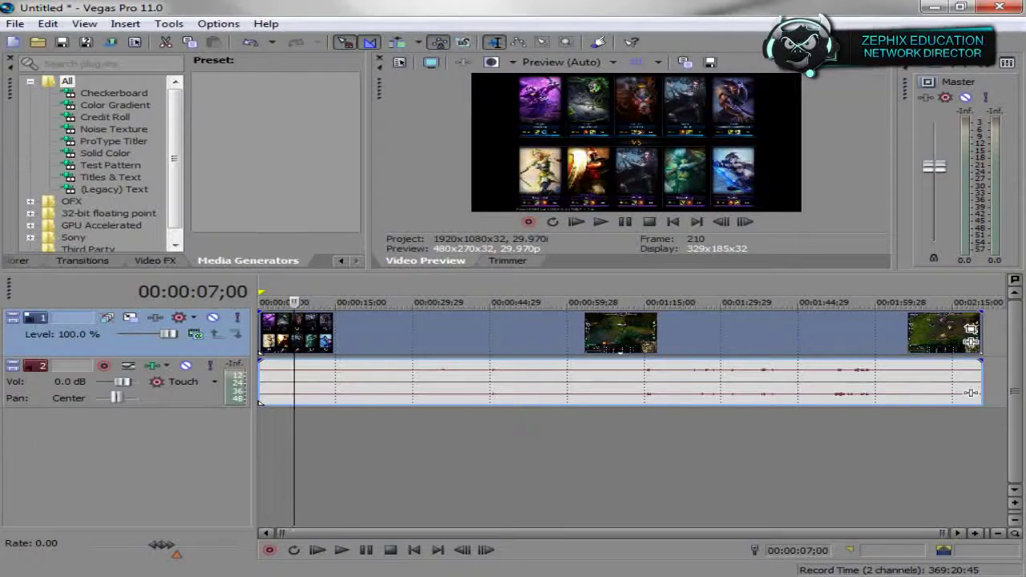
In the video event's properties, turn off Maintain aspect ratio and choose Disable resample
{"action": "right_click", "coordinate": [347, 333]}
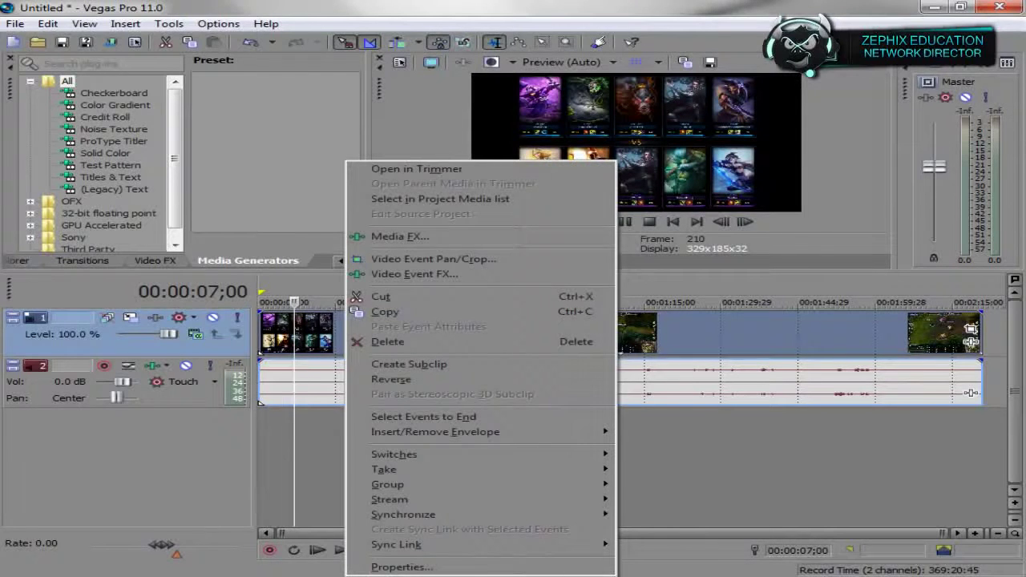
{"action": "right_click", "coordinate": [322, 334]}
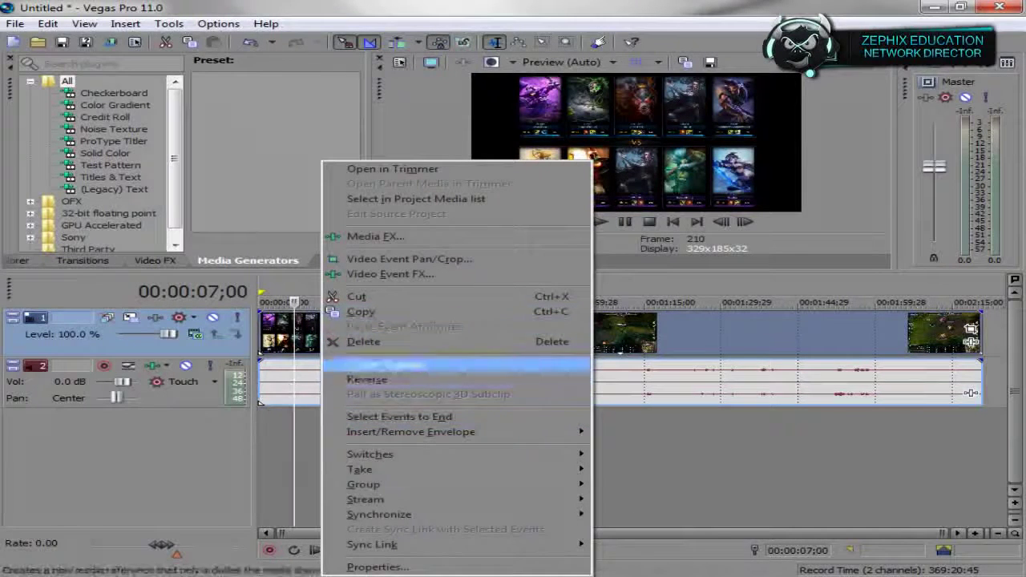
{"action": "left_click", "coordinate": [377, 567]}
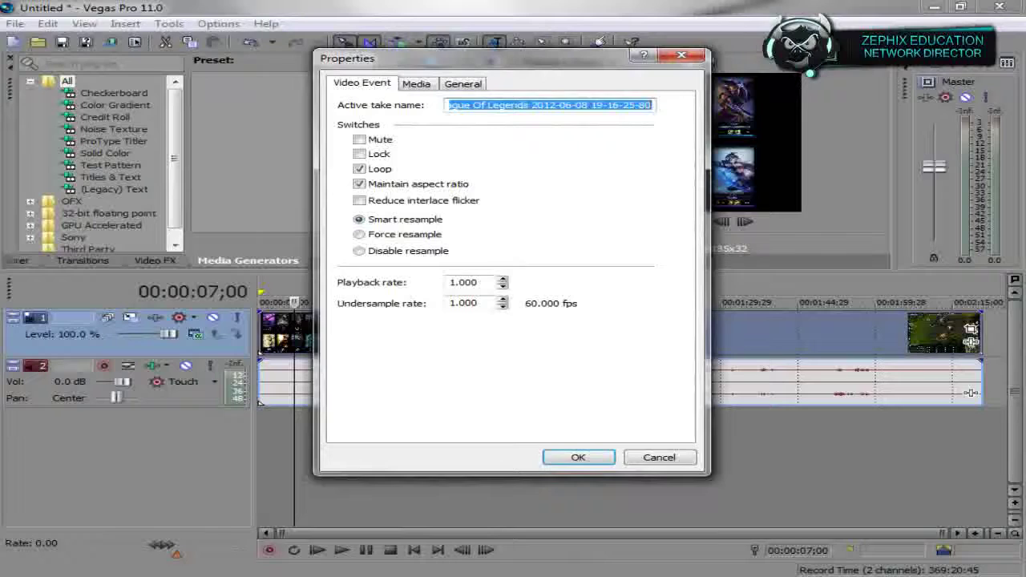
{"action": "left_click_drag", "start_coordinate": [481, 58], "coordinate": [179, 36]}
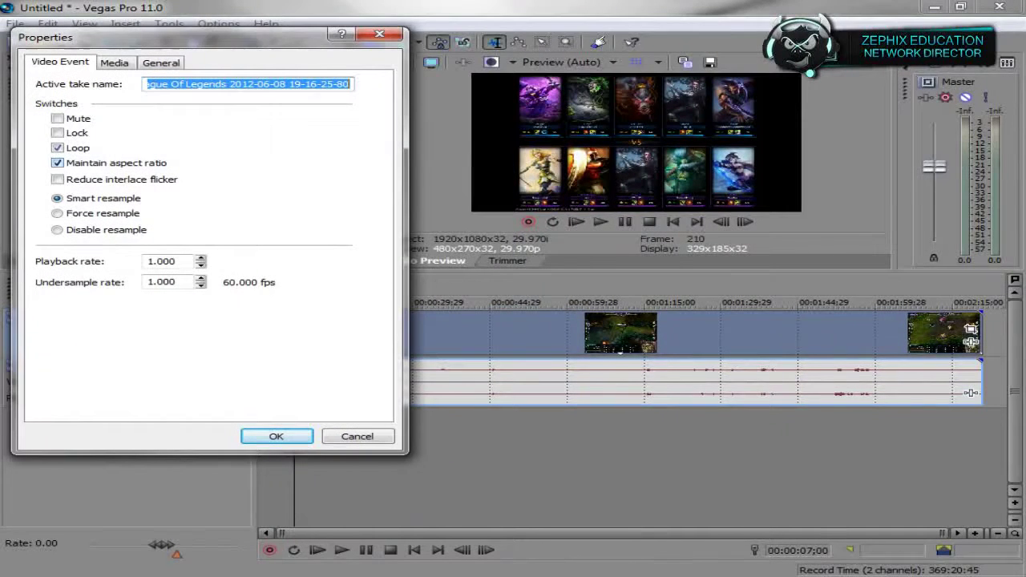
{"action": "left_click", "coordinate": [58, 163]}
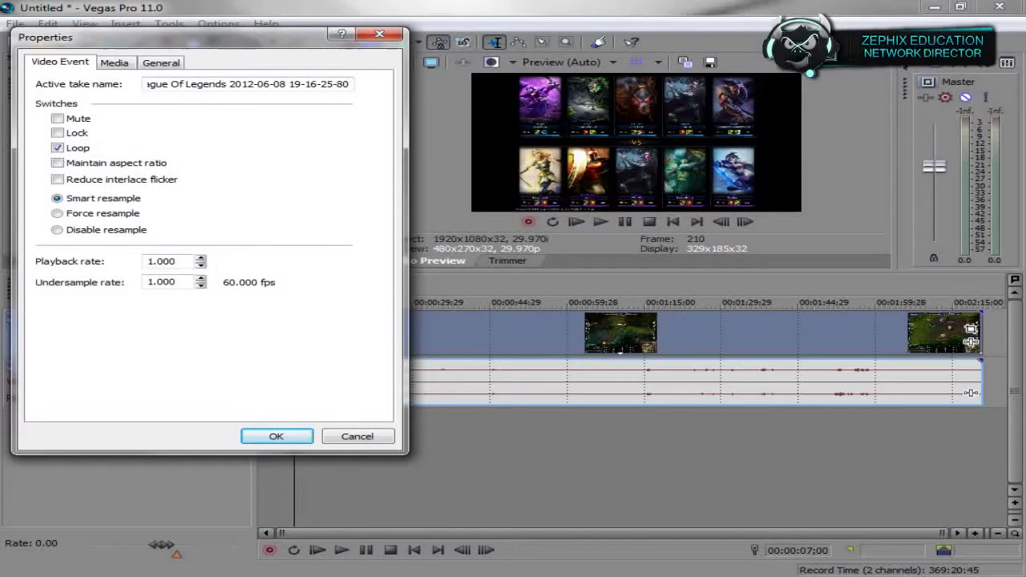
{"action": "left_click", "coordinate": [57, 230]}
{"action": "left_click", "coordinate": [277, 436]}
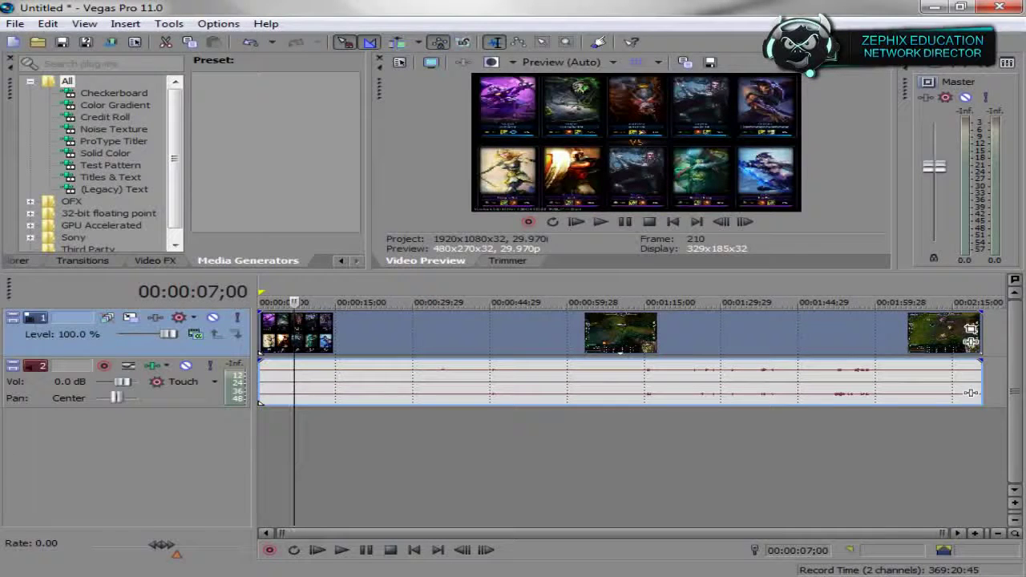
Trim the end of the gameplay clip back to about 00:01:10 on the timeline
{"action": "key", "text": "End"}
{"action": "left_click_drag", "start_coordinate": [974, 337], "coordinate": [616, 336]}
{"action": "left_click_drag", "start_coordinate": [491, 337], "coordinate": [495, 336]}
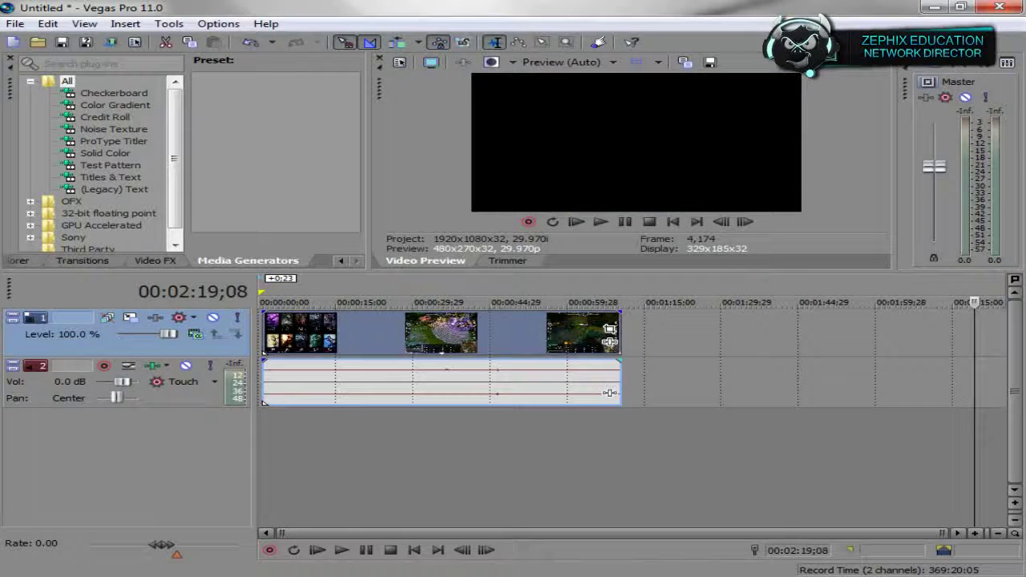
Trim the clip's beginning to about 00:00:30 and move the remaining clip back to the start of the timeline
{"action": "left_click", "coordinate": [495, 336]}
{"action": "left_click", "coordinate": [568, 337]}
{"action": "left_click", "coordinate": [590, 337]}
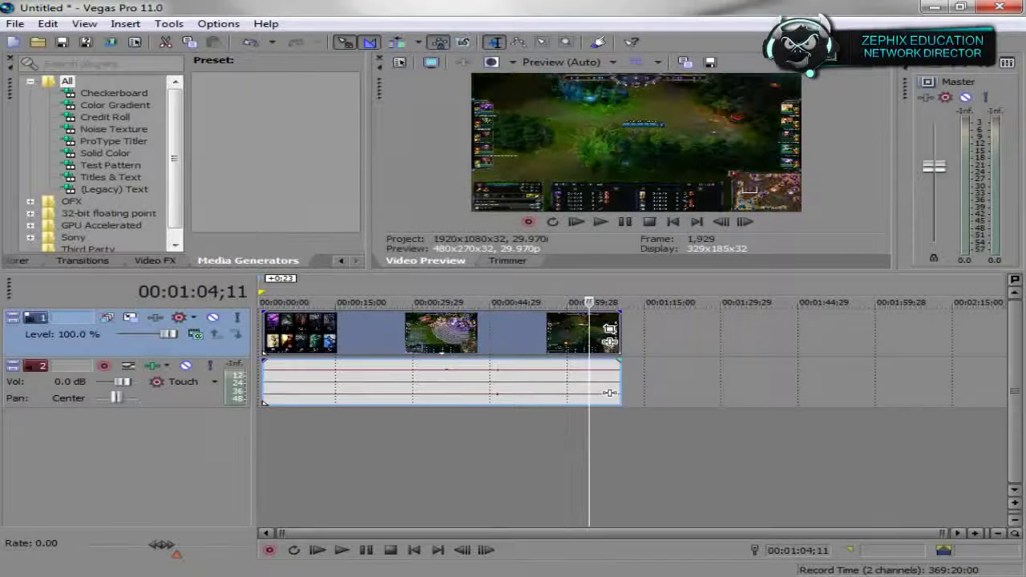
{"action": "left_click_drag", "start_coordinate": [267, 337], "coordinate": [413, 337]}
{"action": "left_click_drag", "start_coordinate": [613, 392], "coordinate": [457, 392]}
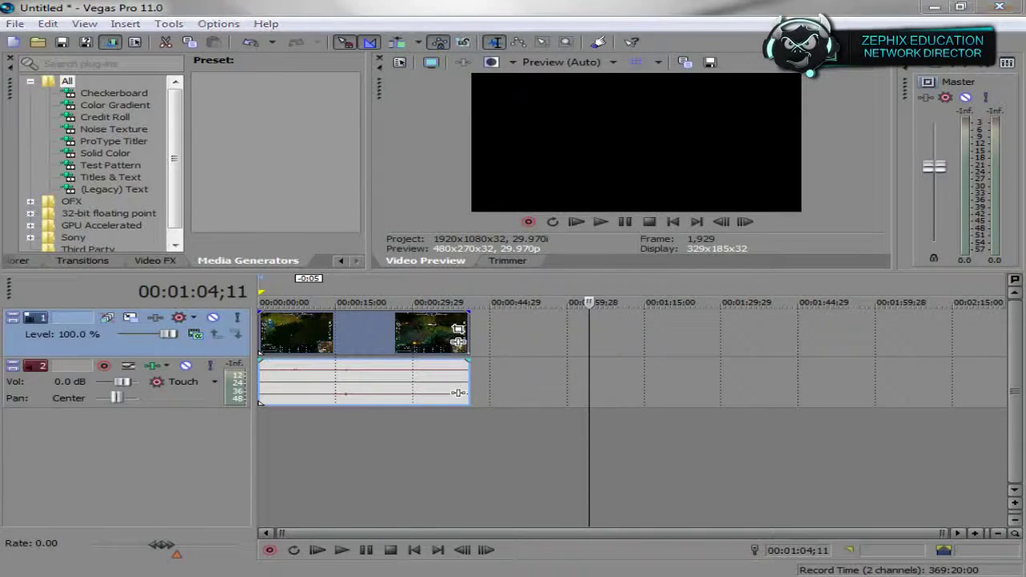
Open the render settings and name the output file Tutorial.wmv in the Desktop folder
{"action": "left_click_drag", "start_coordinate": [0, 77], "coordinate": [754, 73]}
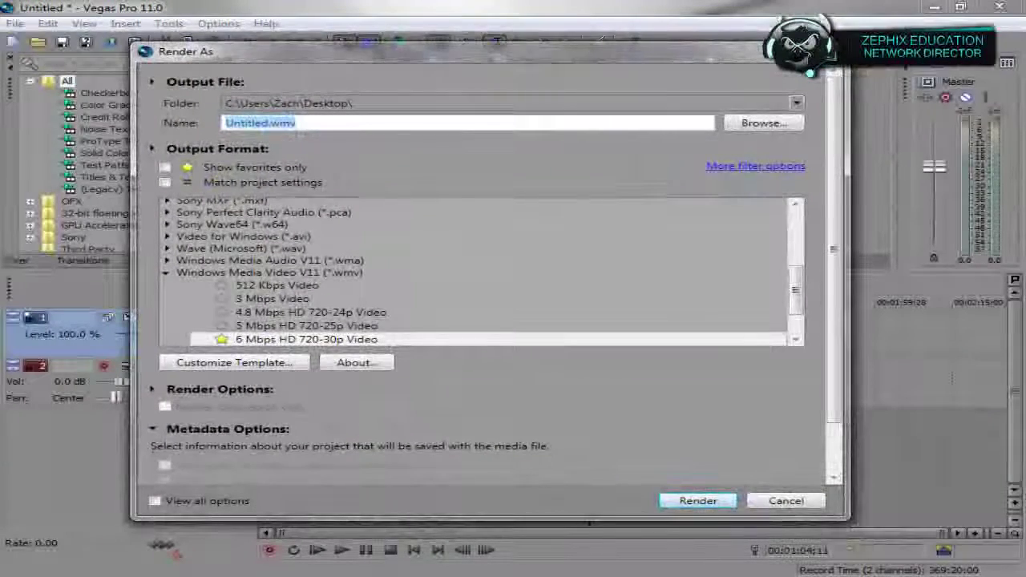
{"action": "left_click", "coordinate": [288, 103]}
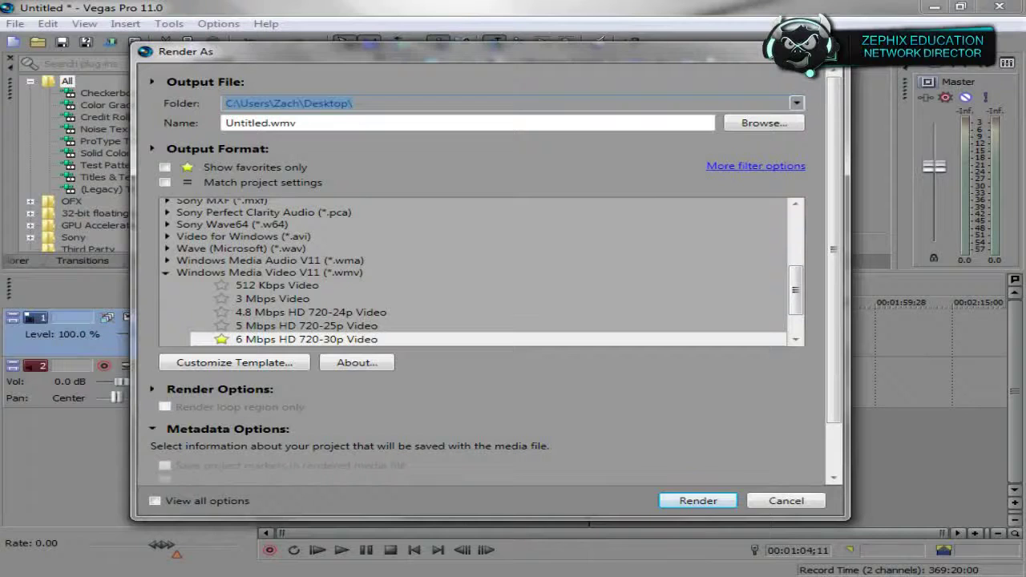
{"action": "left_click", "coordinate": [267, 123]}
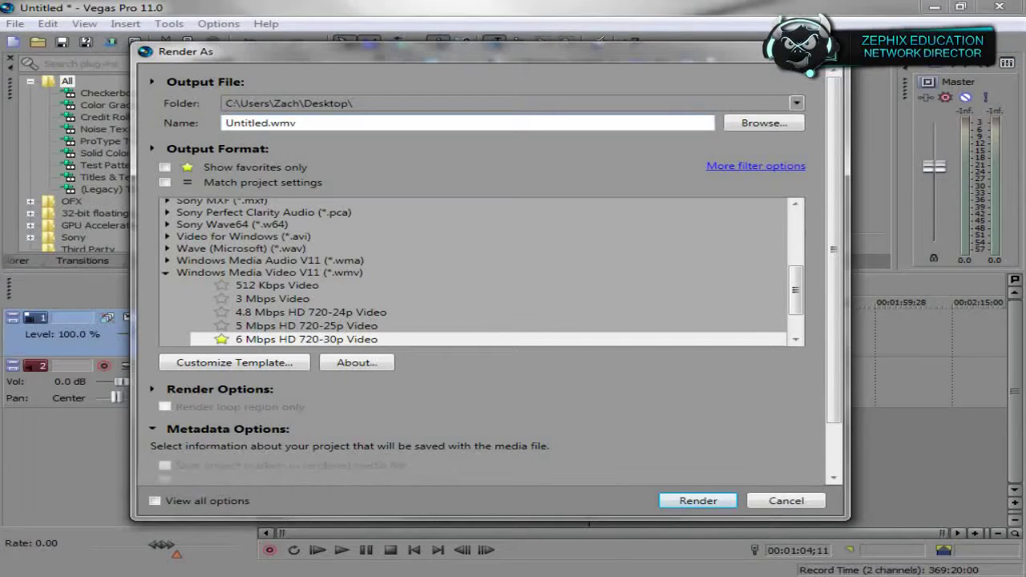
{"action": "key", "text": "BackSpace"}
{"action": "key", "text": "BackSpace"}
{"action": "key", "text": "BackSpace"}
{"action": "key", "text": "BackSpace"}
{"action": "key", "text": "BackSpace"}
{"action": "key", "text": "BackSpace"}
{"action": "key", "text": "BackSpace"}
{"action": "key", "text": "BackSpace"}
{"action": "type", "text": "Tutorial"}
Select the Windows Media Video V11 template 6 Mbps HD 720-30p Video and open its custom settings
{"action": "left_click", "coordinate": [307, 339]}
{"action": "scroll", "coordinate": [306, 339], "scroll_direction": "down", "scroll_amount": 1}
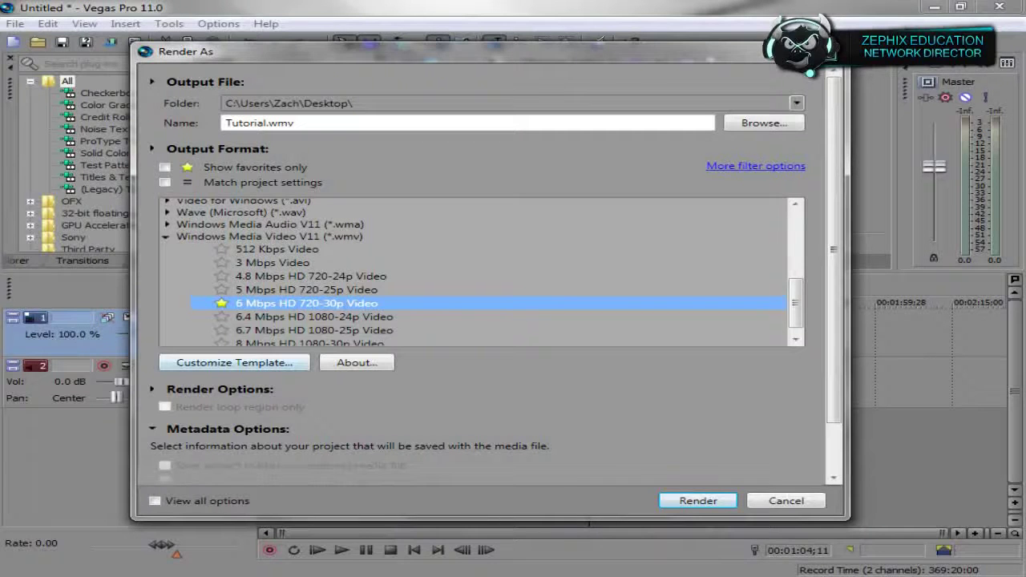
{"action": "key", "text": "Tab"}
{"action": "key", "text": "Return"}
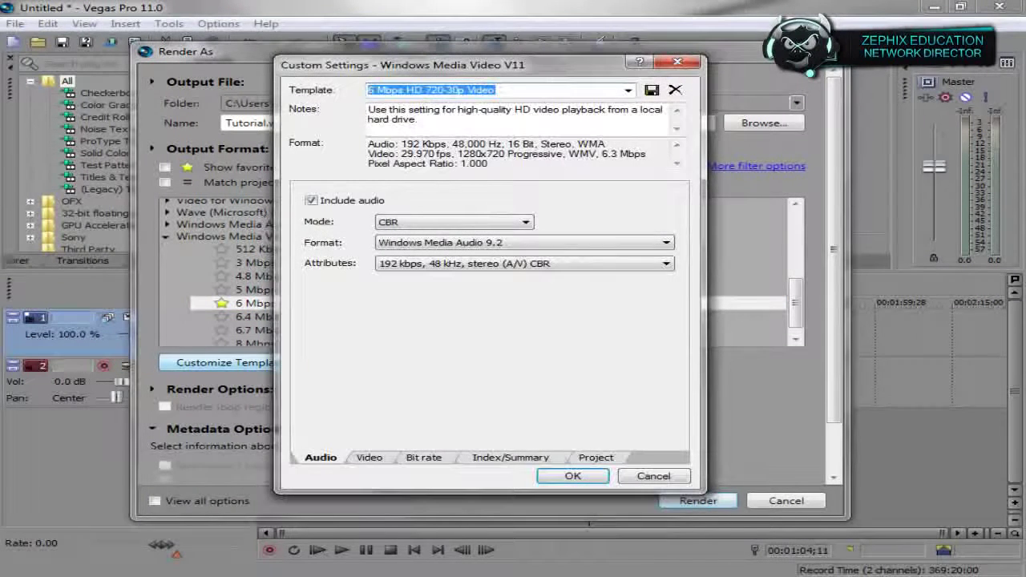
Set the template's Internet/LAN target bit rate to 6 M and start rendering Tutorial.wmv
{"action": "left_click", "coordinate": [424, 458]}
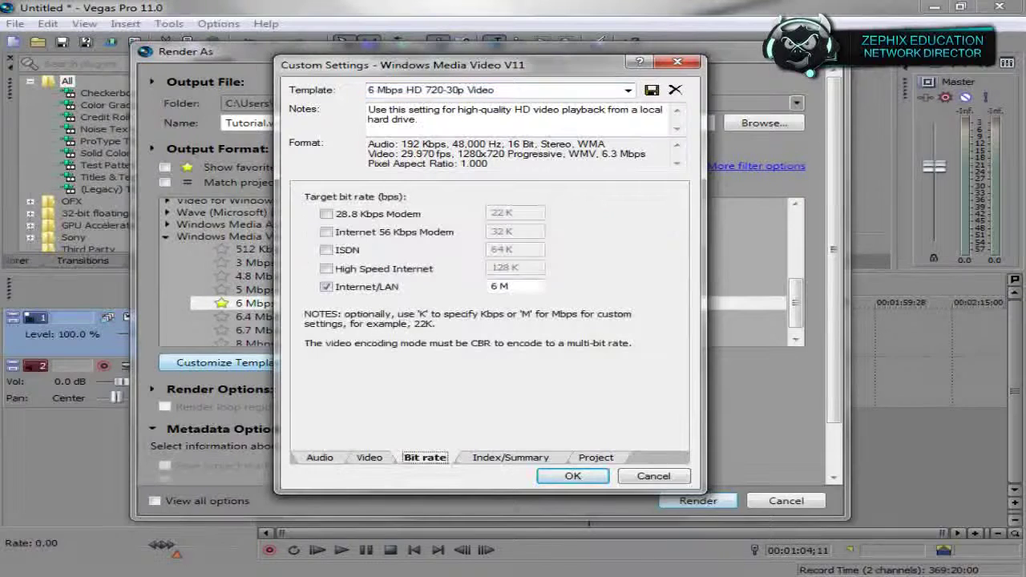
{"action": "key", "text": "Tab"}
{"action": "type", "text": "8 M"}
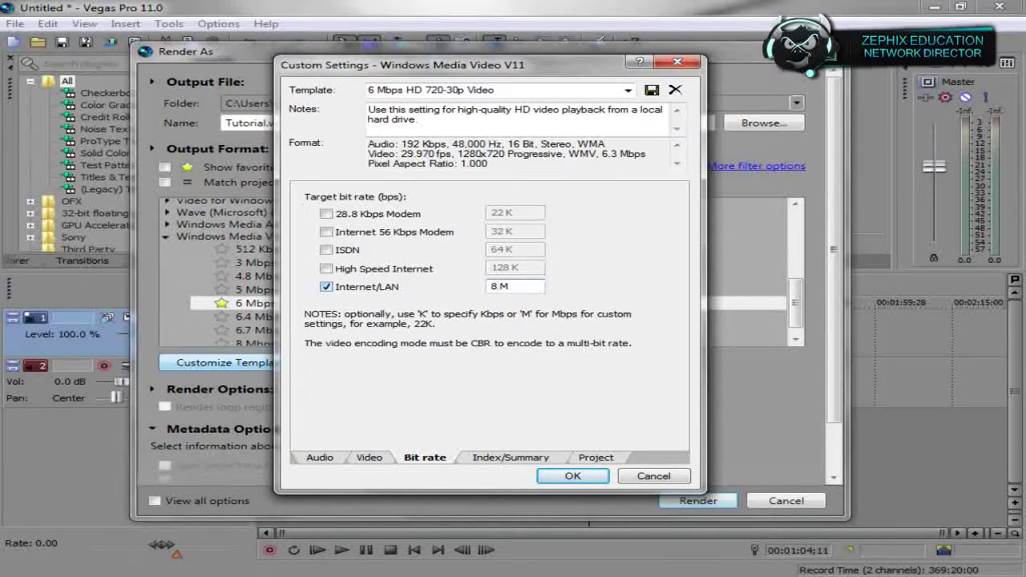
{"action": "key", "text": "BackSpace"}
{"action": "type", "text": "5"}
{"action": "key", "text": "BackSpace"}
{"action": "type", "text": "6"}
{"action": "key", "text": "Return"}
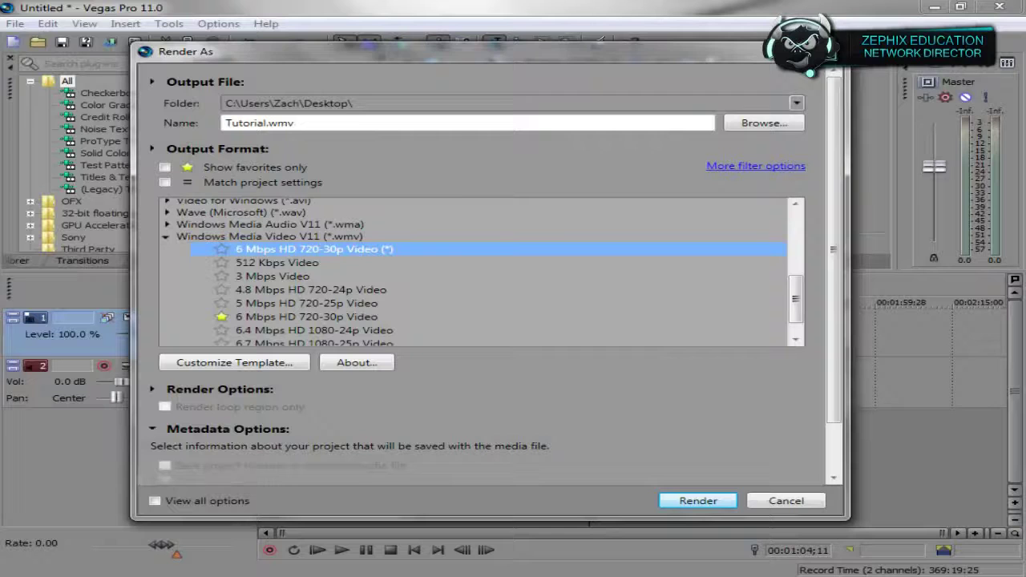
{"action": "key", "text": "Return"}
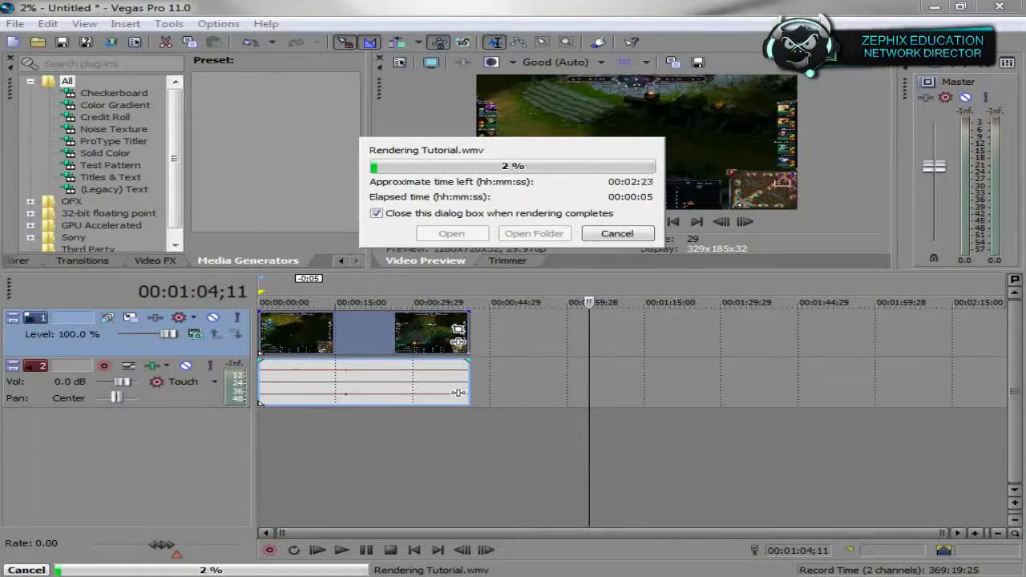
Open Windows Task Manager and set the priority of the vegas110.exe process to High
{"action": "key", "text": "ctrl+shift+Escape"}
{"action": "left_click_drag", "start_coordinate": [477, 112], "coordinate": [489, 99]}
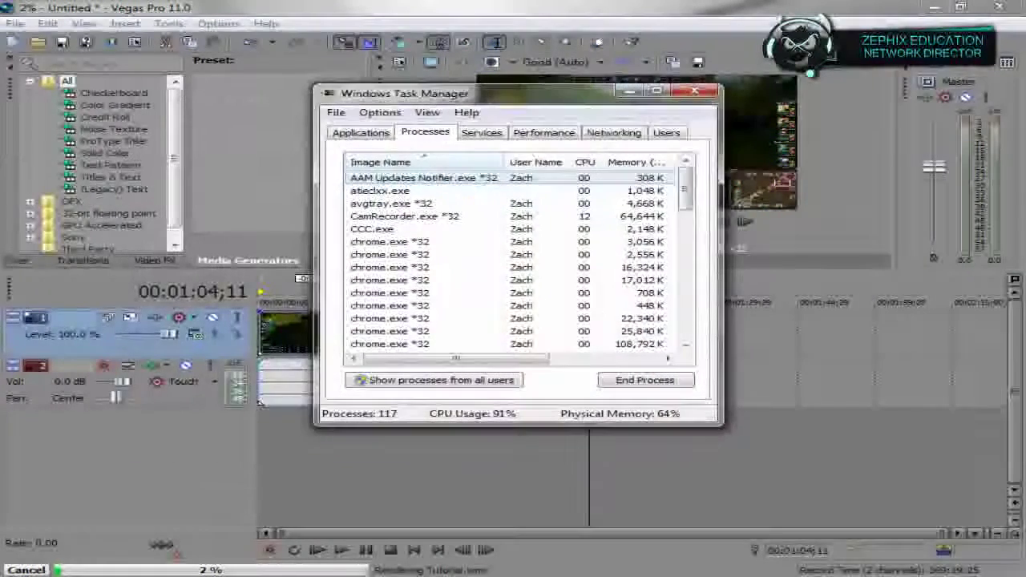
{"action": "scroll", "coordinate": [513, 256], "scroll_direction": "down", "scroll_amount": 1}
{"action": "scroll", "coordinate": [513, 202], "scroll_direction": "up", "scroll_amount": 1}
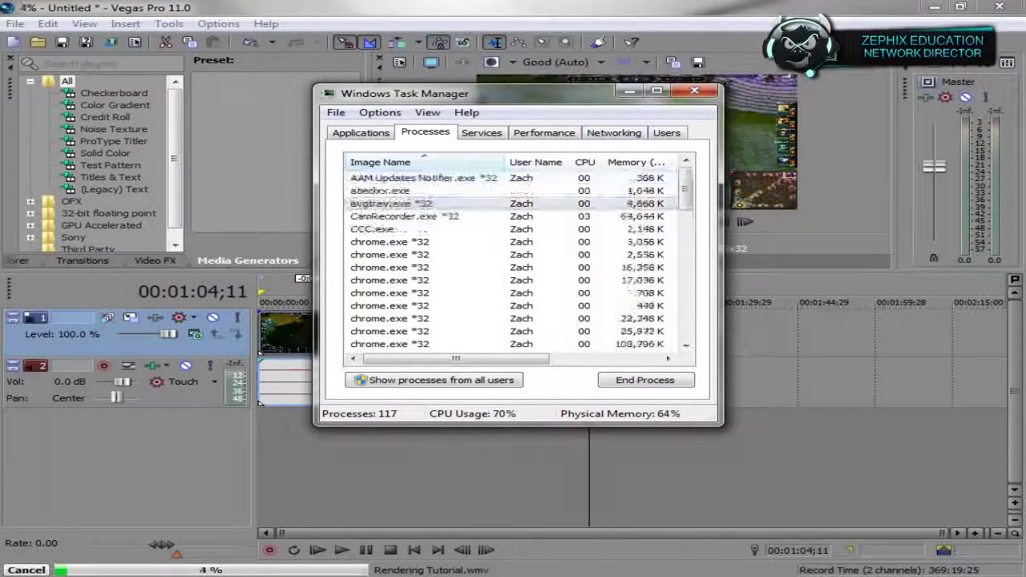
{"action": "scroll", "coordinate": [513, 202], "scroll_direction": "down", "scroll_amount": 14}
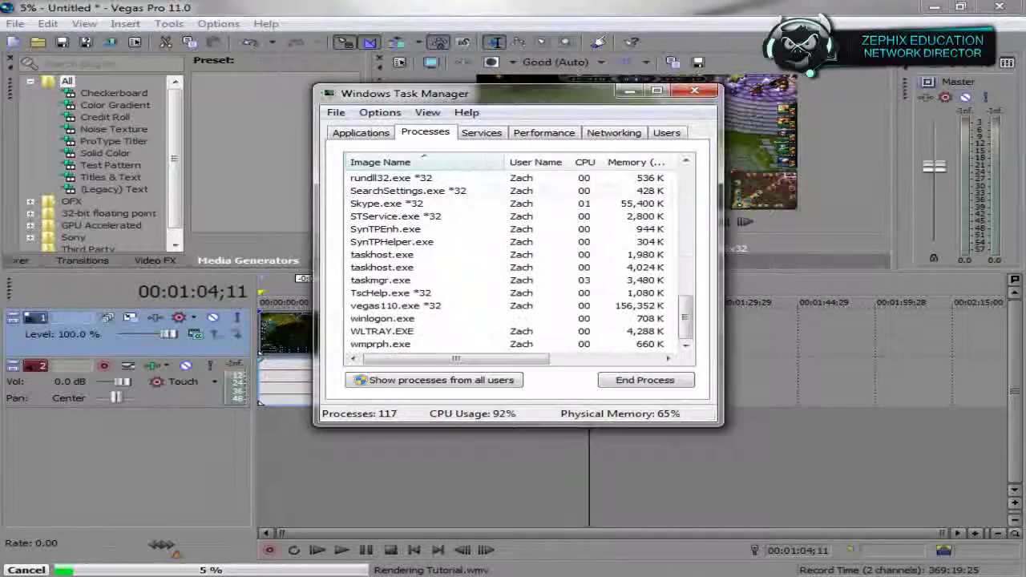
{"action": "left_click", "coordinate": [396, 306]}
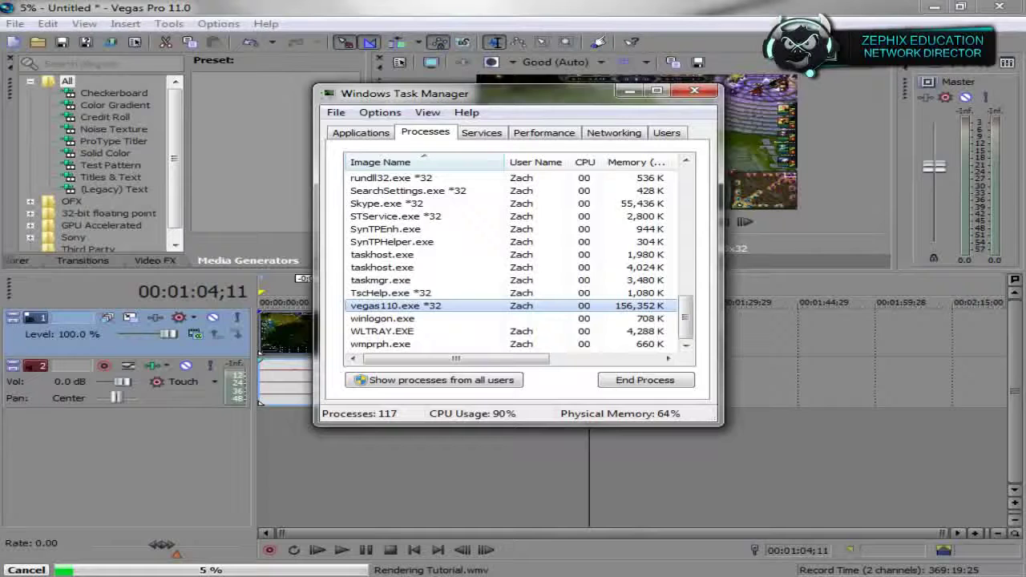
{"action": "right_click", "coordinate": [416, 307]}
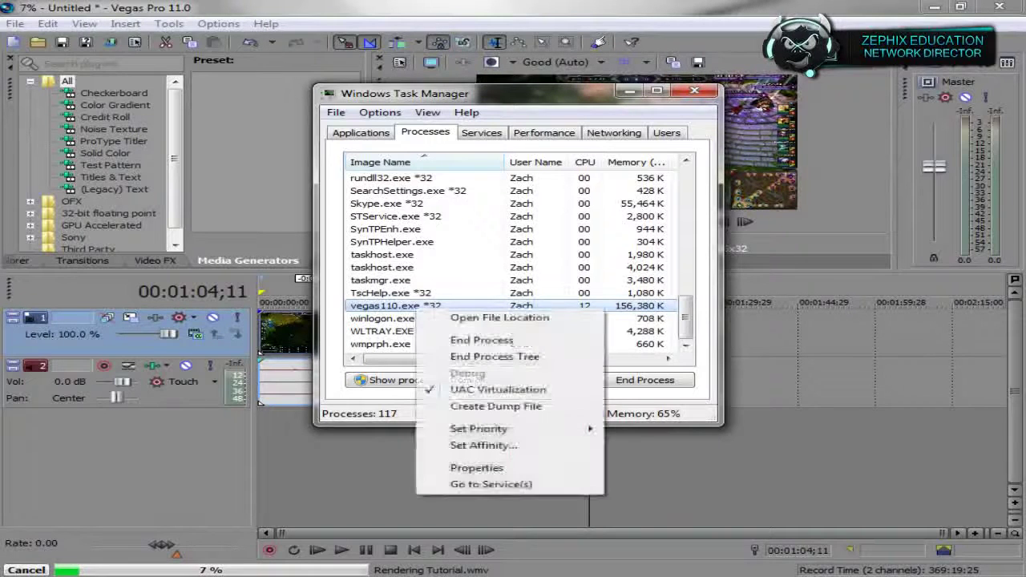
{"action": "mouse_move", "coordinate": [497, 429]}
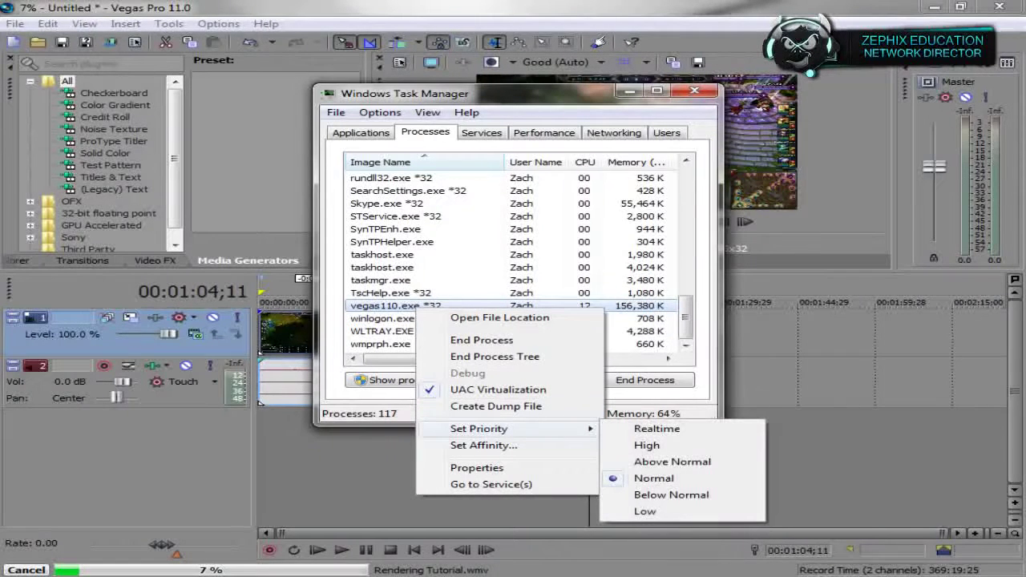
{"action": "key", "text": "Down"}
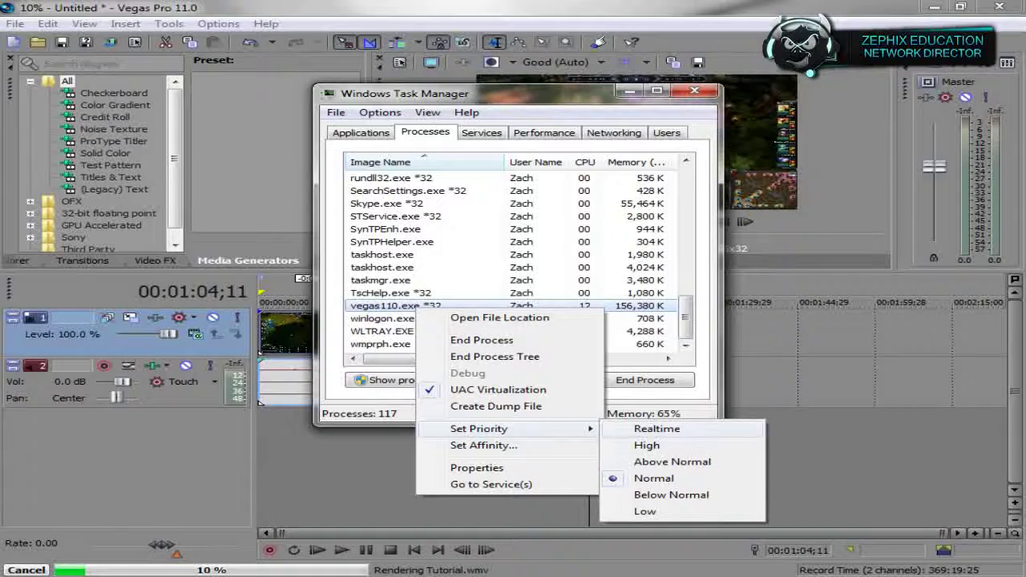
{"action": "key", "text": "Down"}
{"action": "key", "text": "Return"}
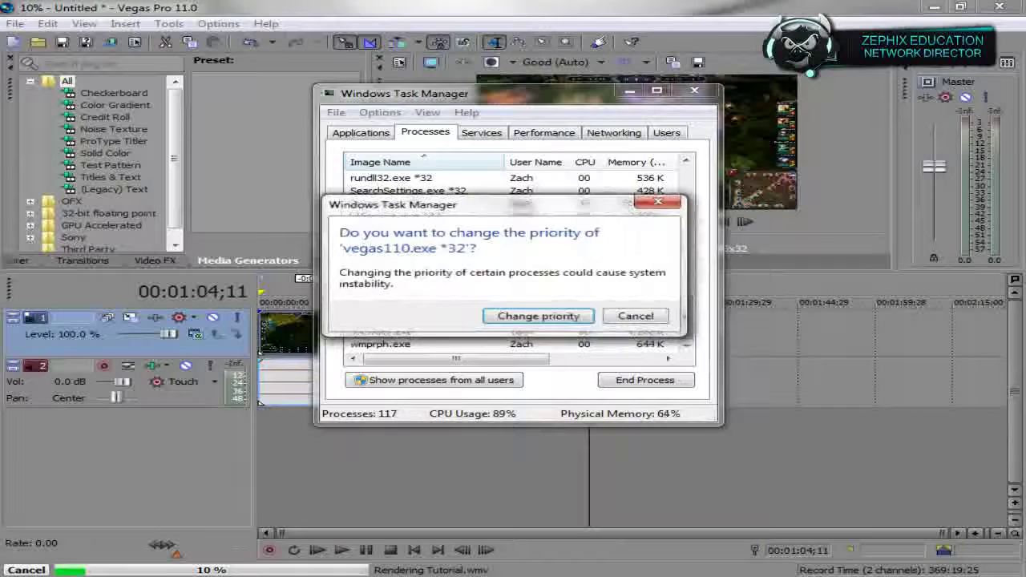
{"action": "key", "text": "Return"}
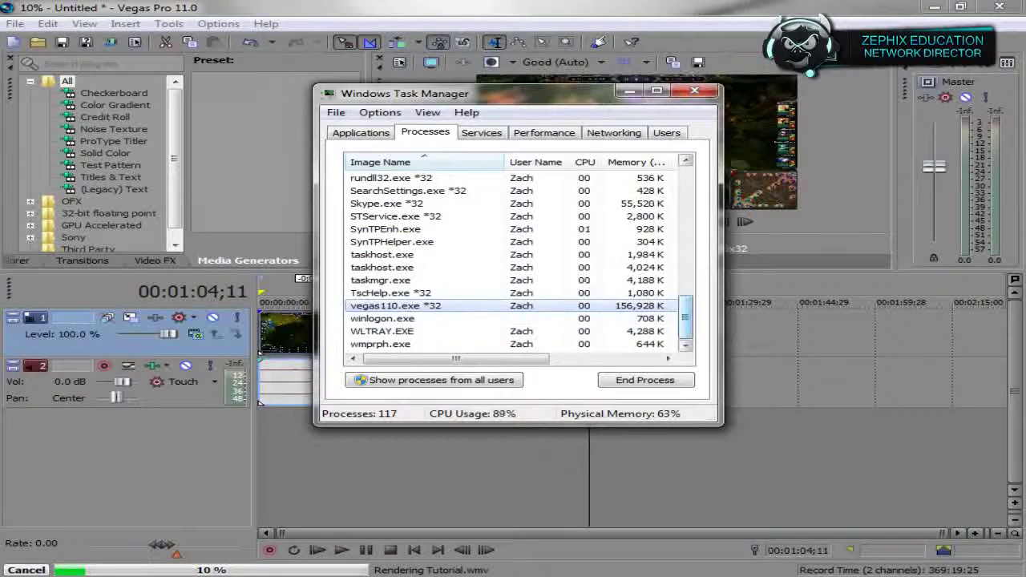
Set the priority of the vegas110.exe process back to Normal
{"action": "right_click", "coordinate": [605, 310]}
{"action": "mouse_move", "coordinate": [668, 431]}
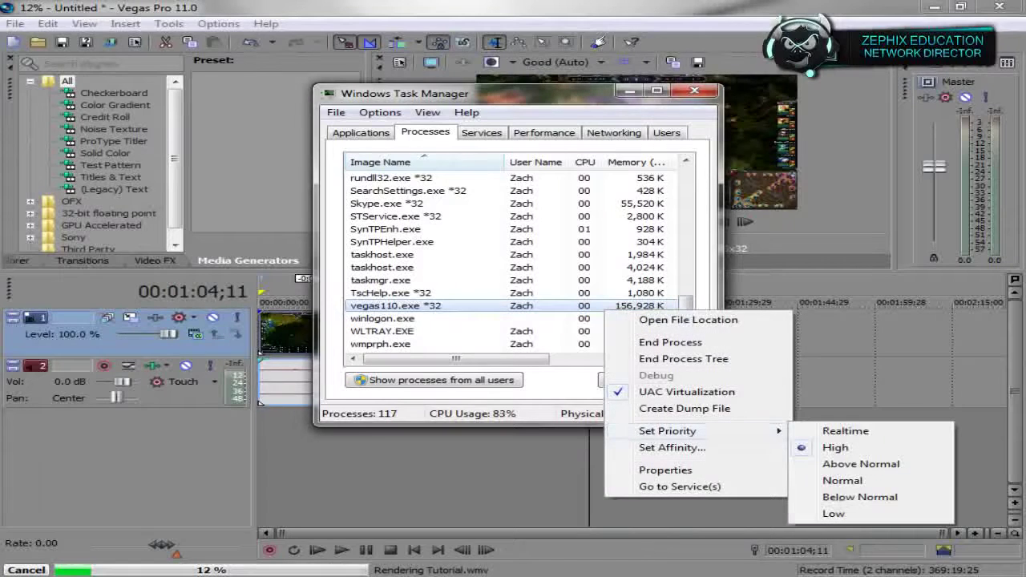
{"action": "key", "text": "Return"}
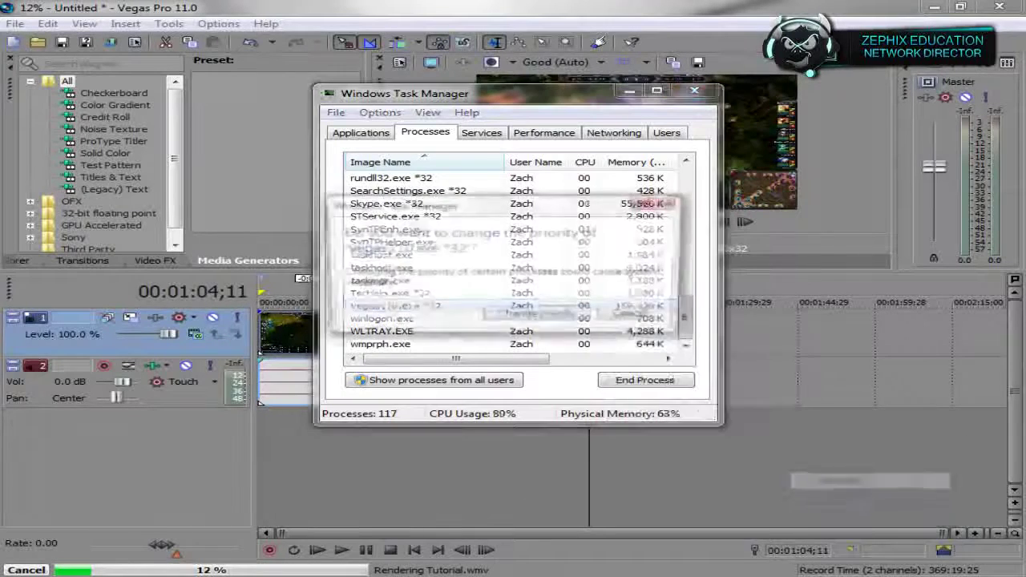
{"action": "key", "text": "Return"}
Examine the FileIOSurrogate.exe processes, move Task Manager aside to check the render progress, and close it
{"action": "scroll", "coordinate": [513, 256], "scroll_direction": "up", "scroll_amount": 10}
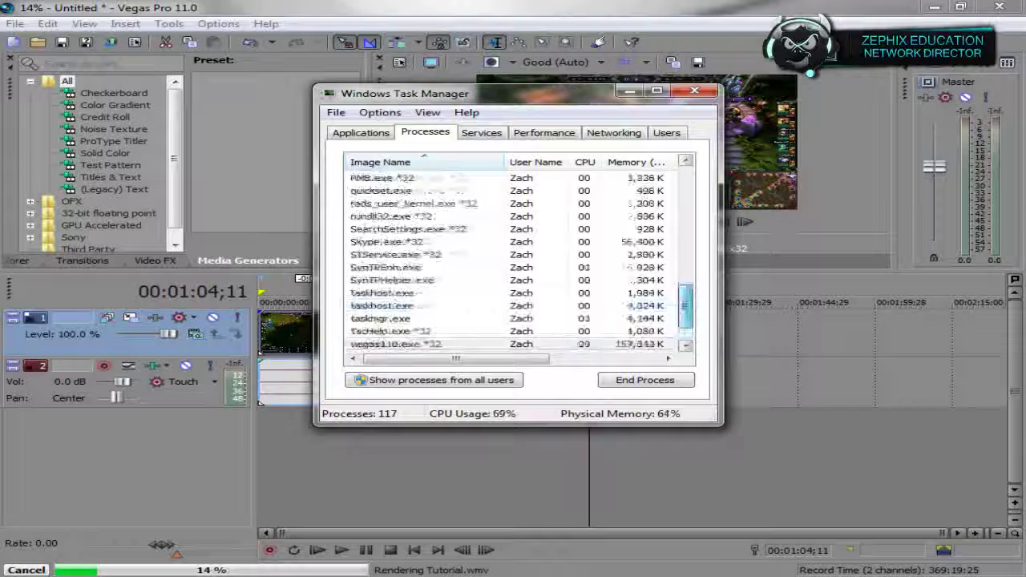
{"action": "scroll", "coordinate": [513, 256], "scroll_direction": "up", "scroll_amount": 2}
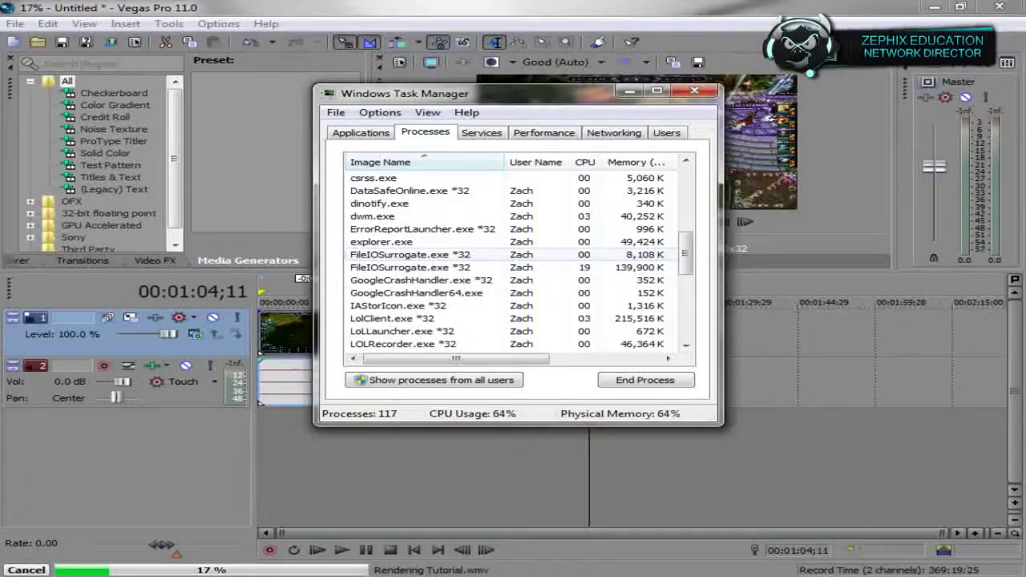
{"action": "right_click", "coordinate": [410, 255]}
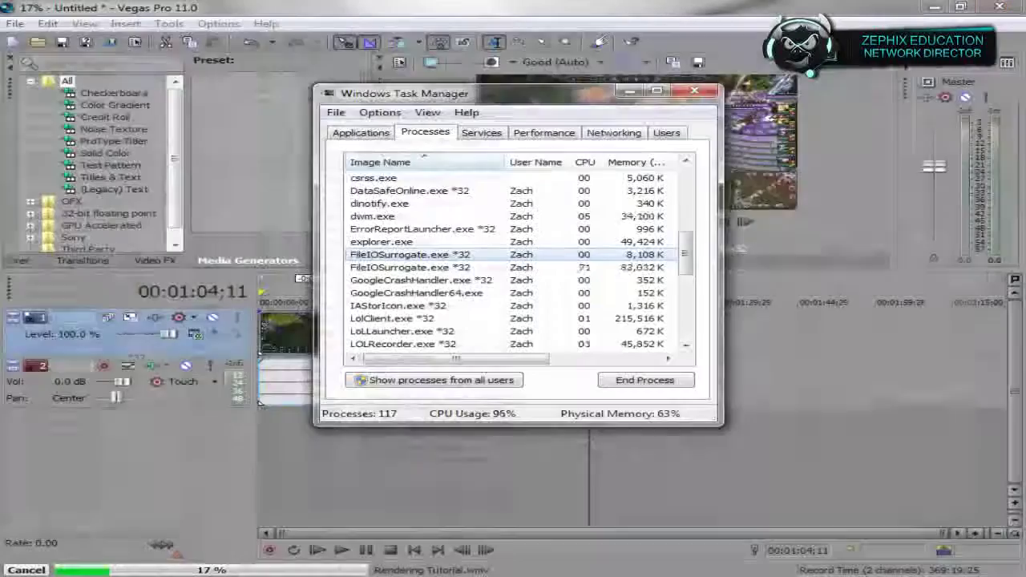
{"action": "left_click_drag", "start_coordinate": [513, 94], "coordinate": [182, 87]}
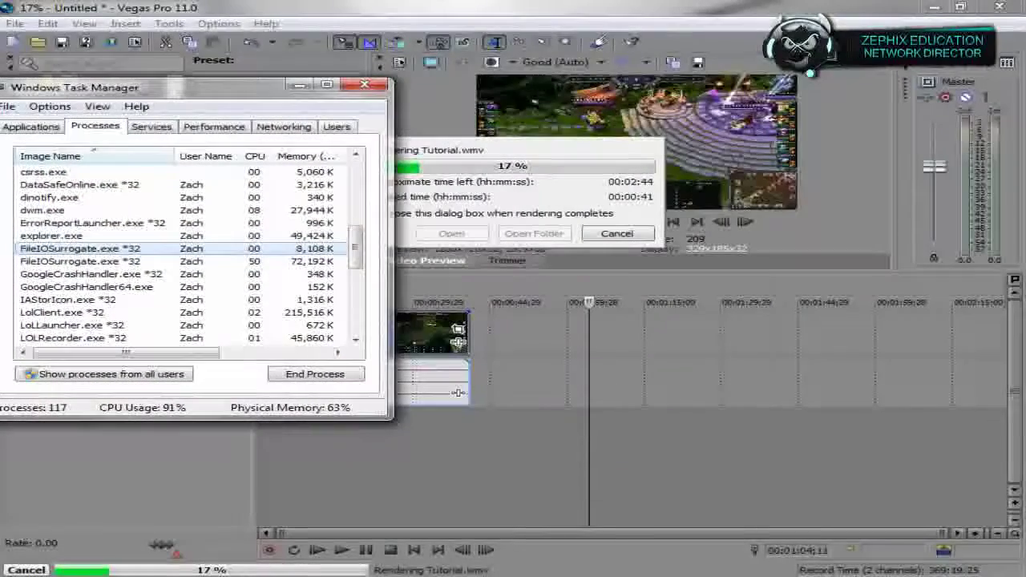
{"action": "left_click", "coordinate": [364, 85]}
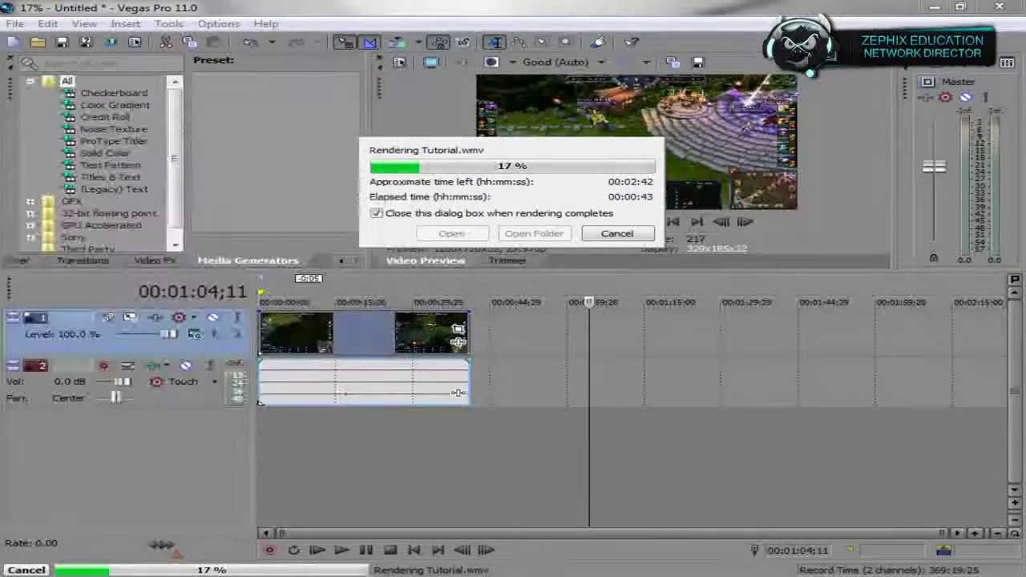
Cancel the running render and return the playhead to the start of the timeline
{"action": "left_click", "coordinate": [618, 233]}
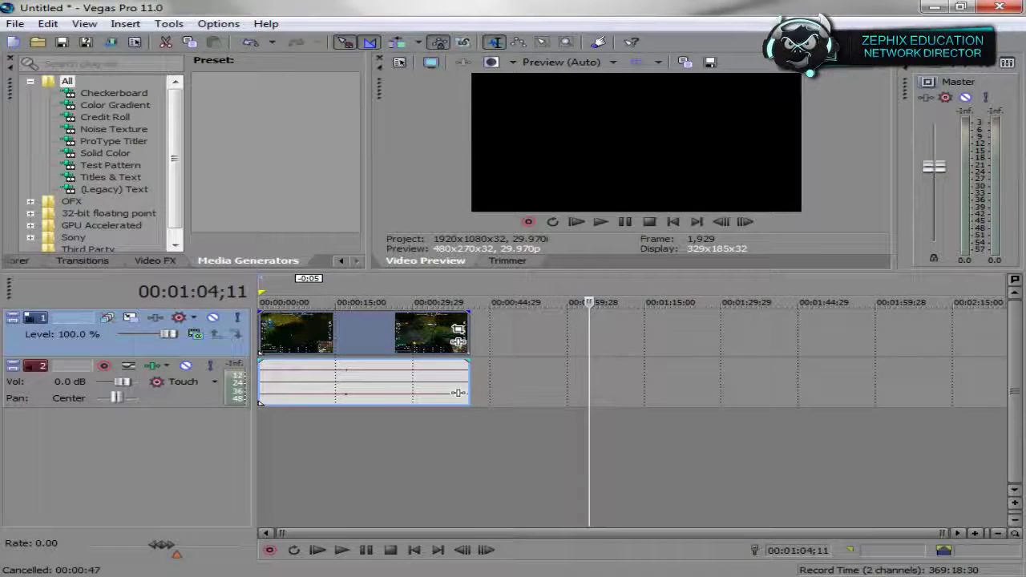
{"action": "key", "text": "ctrl+Home"}
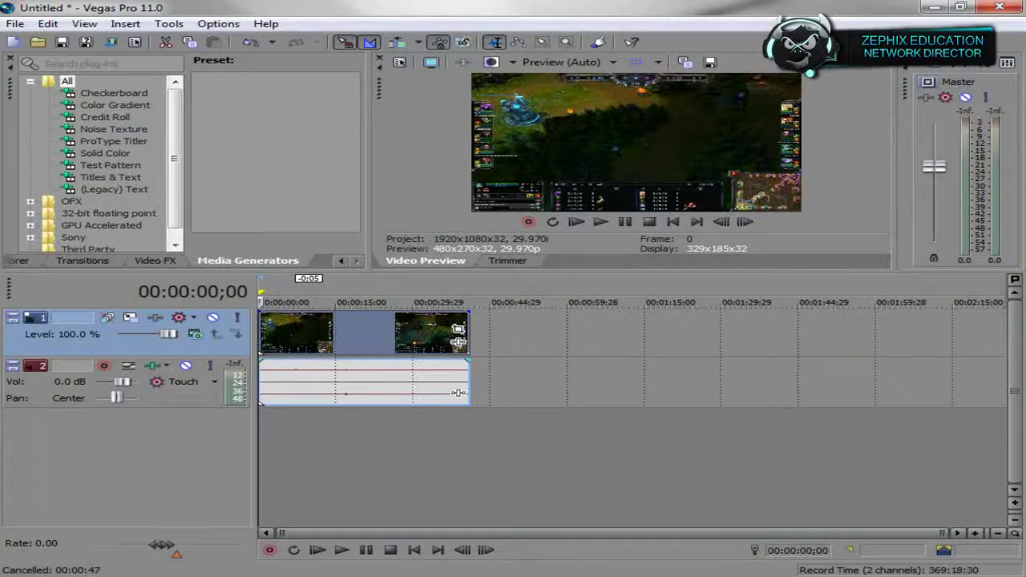